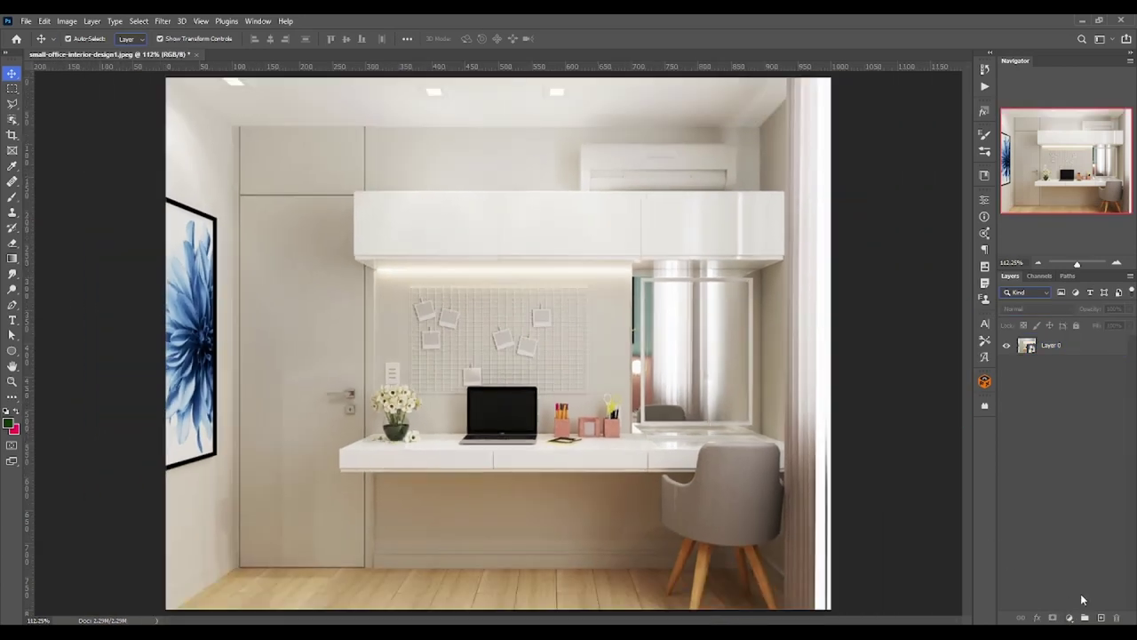
- Open the adjustment layer menu at the bottom of the Layers panel
click(1070, 617)
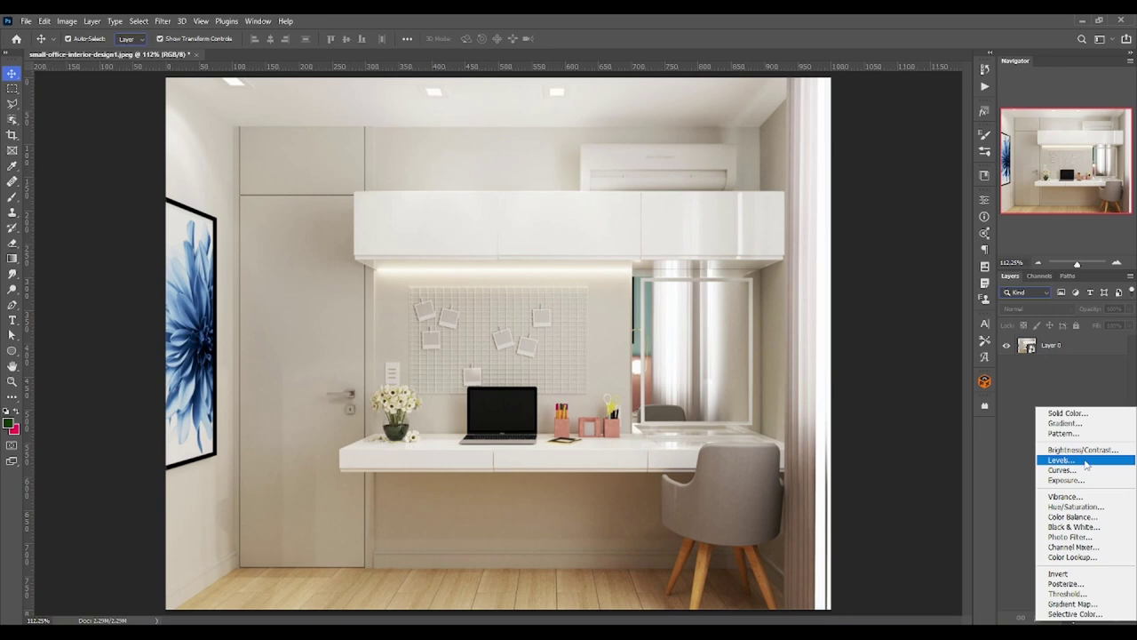
- Create a Levels 1 adjustment layer above Layer 0 at default levels 0, 1.00, 255
click(1085, 460)
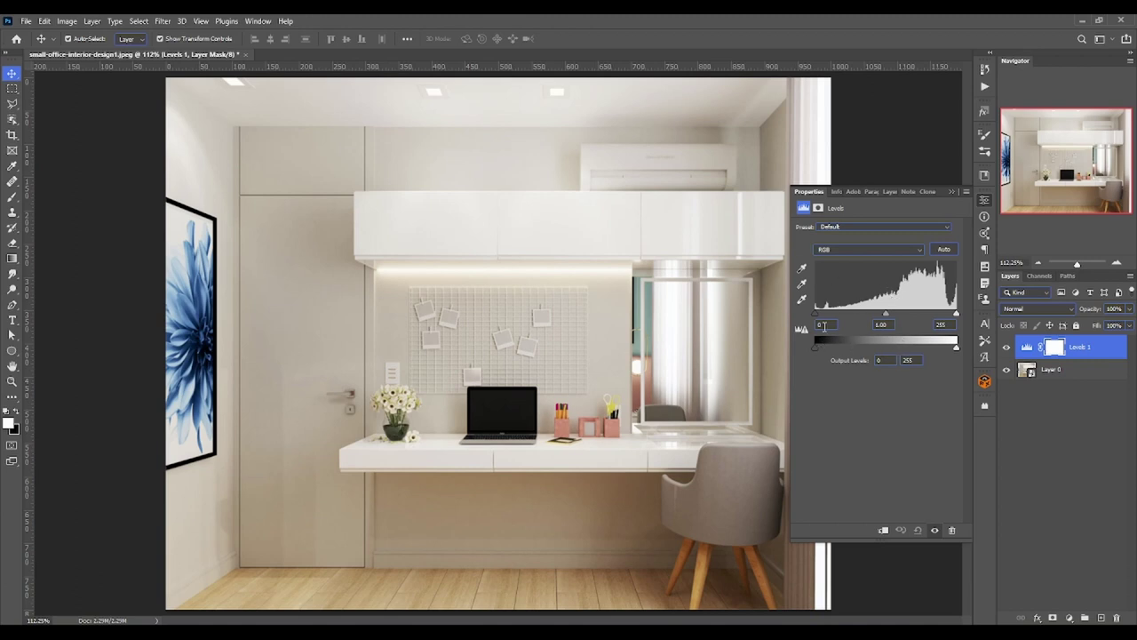
mouse_move(815, 315)
mouse_down()
mouse_move(844, 316)
mouse_move(797, 322)
mouse_up()
drag(886, 314, 884, 316)
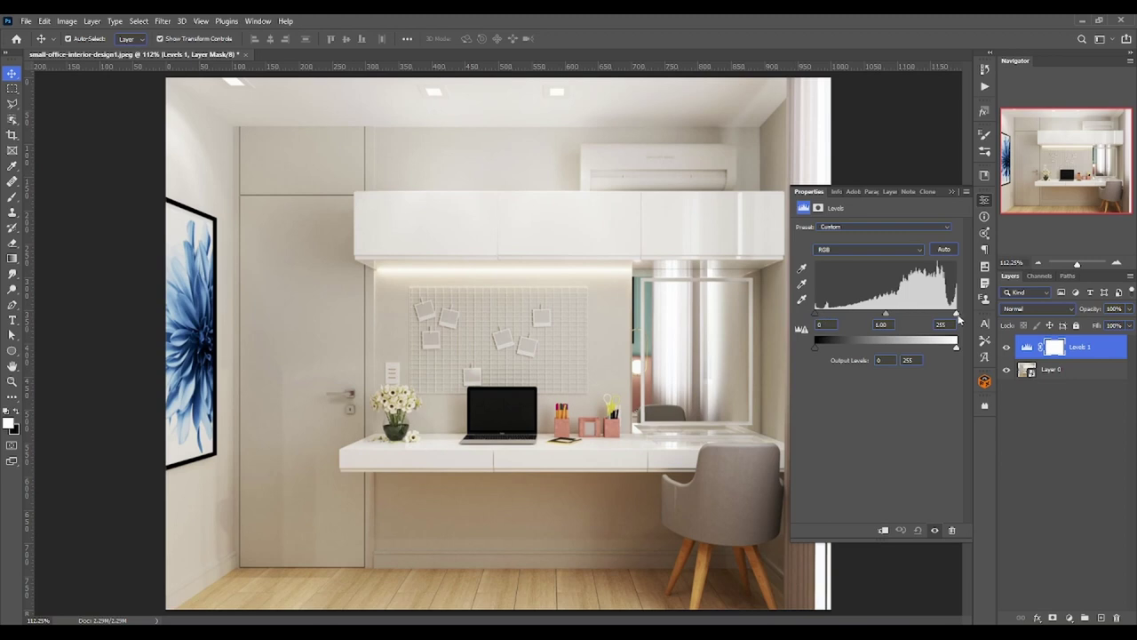
drag(956, 314, 978, 312)
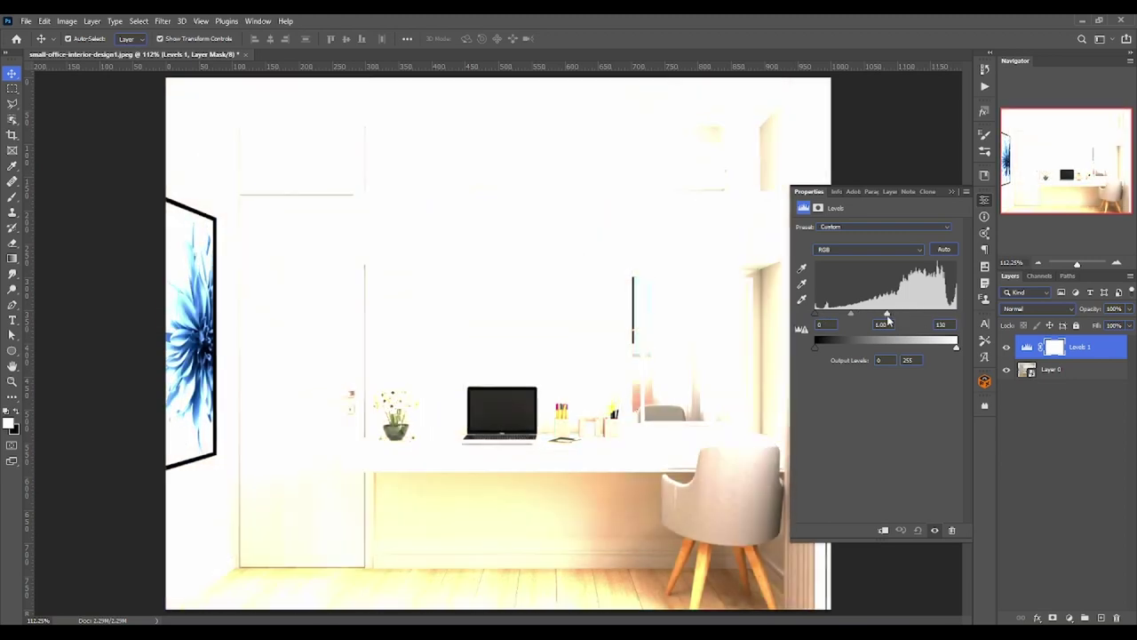
drag(886, 314, 887, 316)
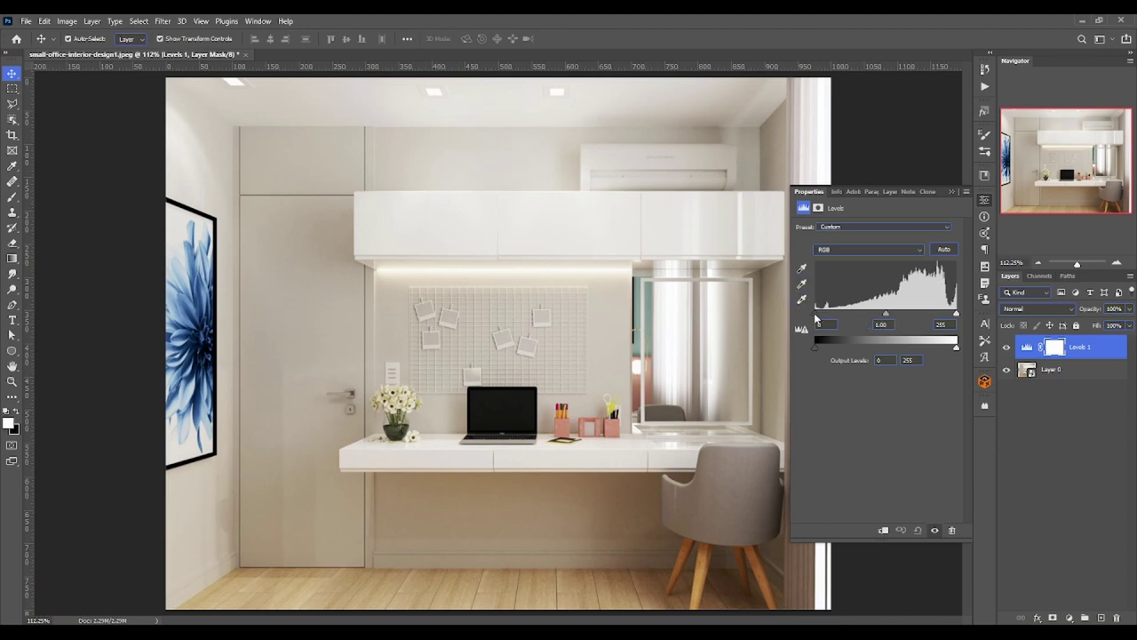
drag(816, 316, 912, 317)
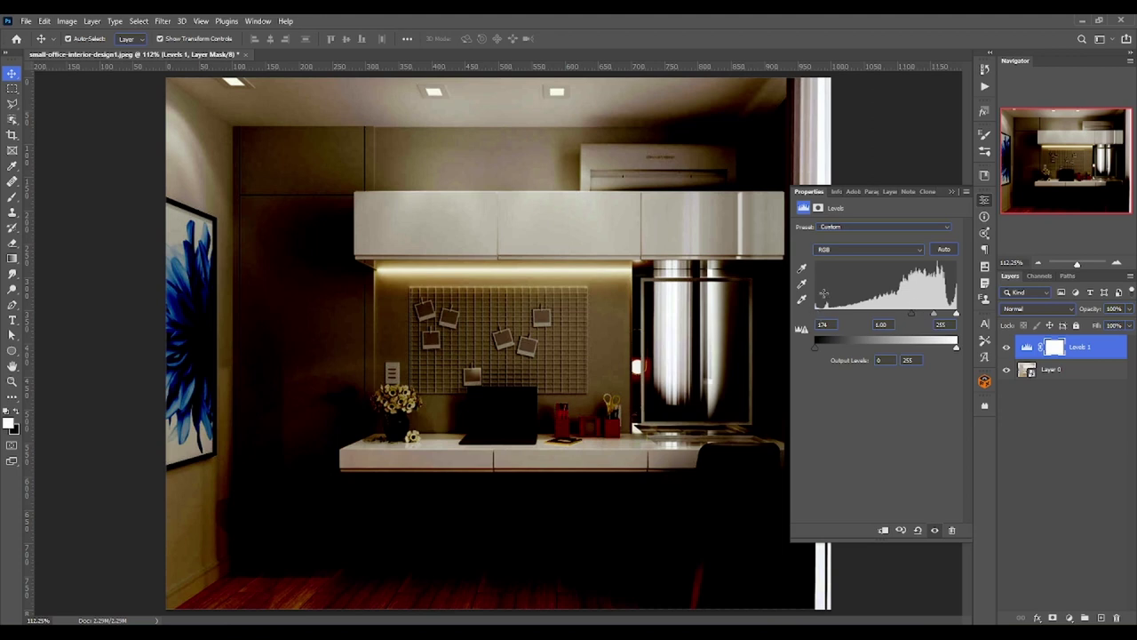
drag(911, 314, 776, 322)
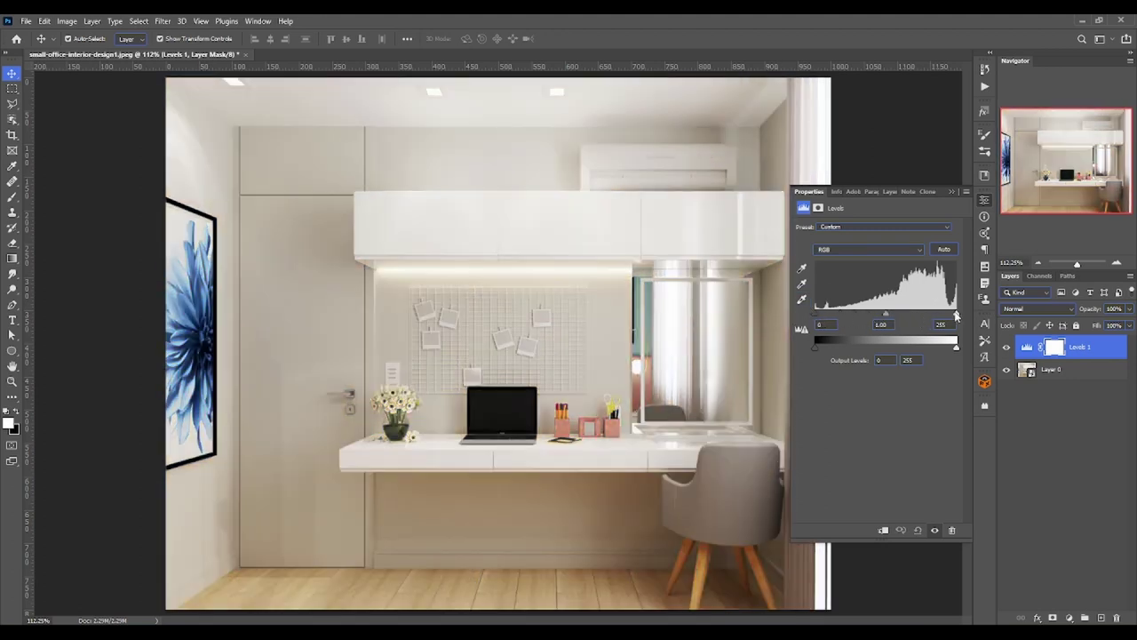
drag(956, 314, 880, 314)
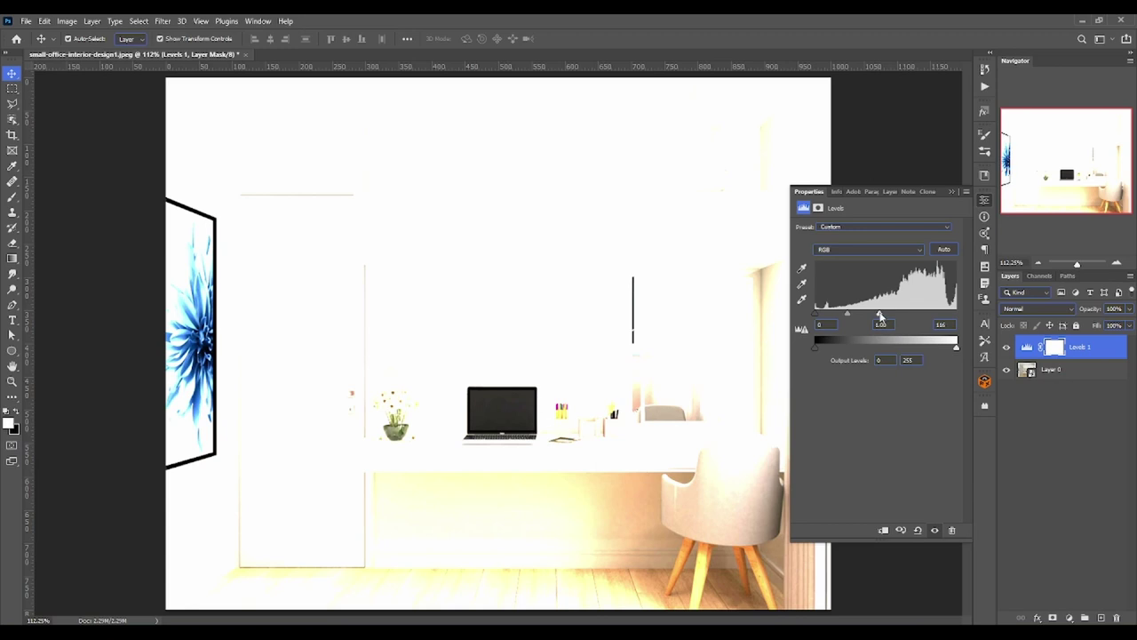
drag(880, 314, 995, 309)
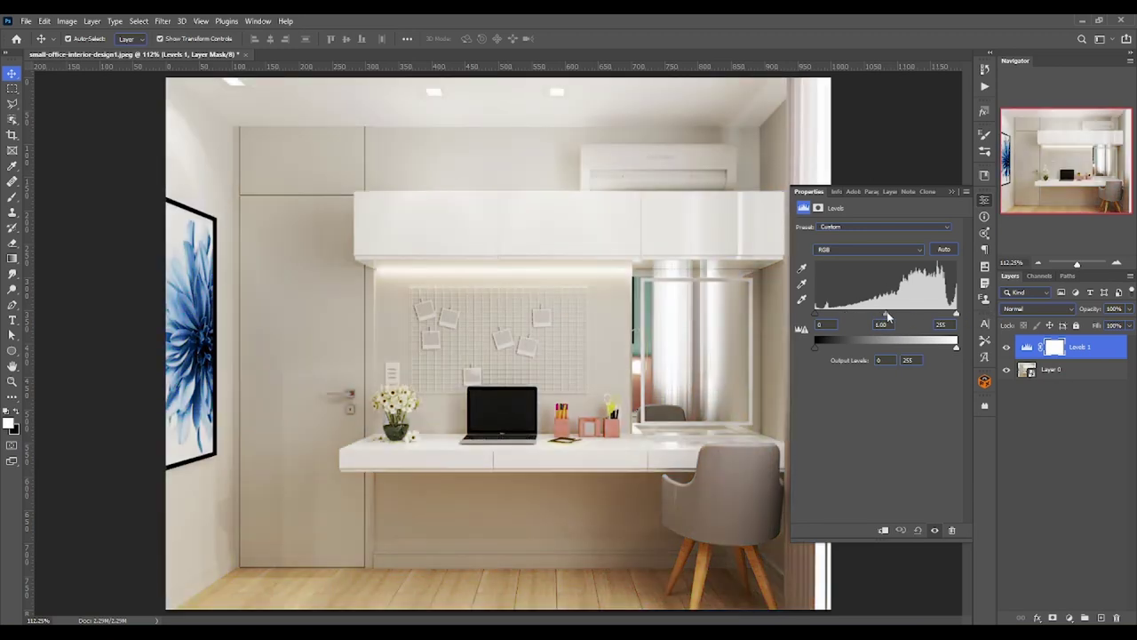
- Set the Levels 1 midtone gamma to 1.51, keeping black 0 and white 255
mouse_move(885, 315)
mouse_down()
mouse_move(855, 314)
mouse_move(870, 316)
mouse_up()
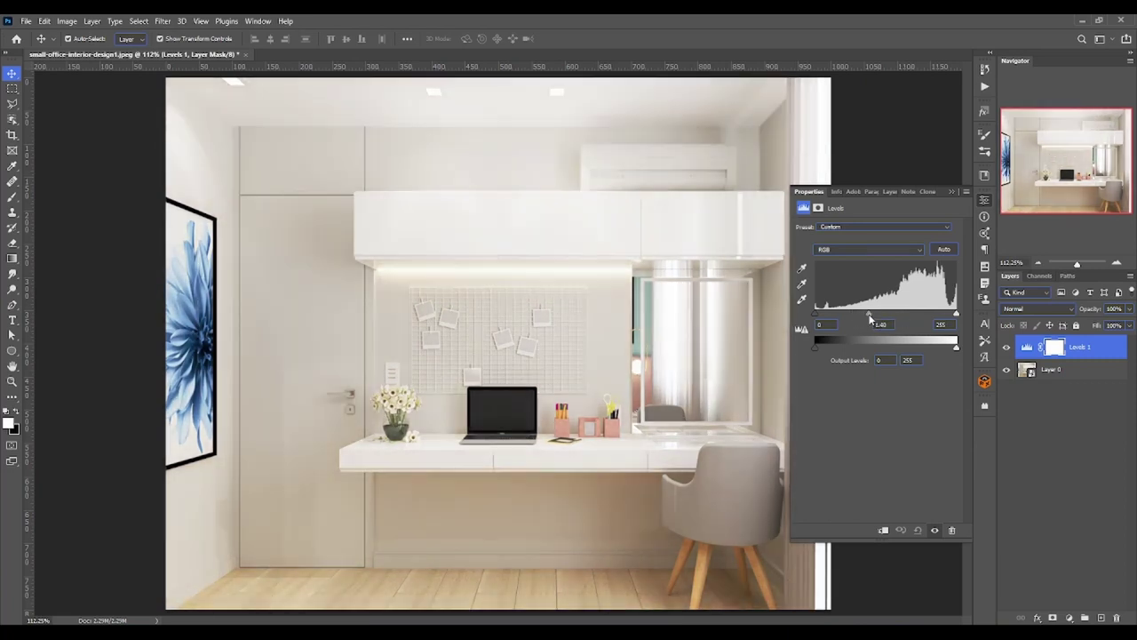
drag(870, 316, 865, 317)
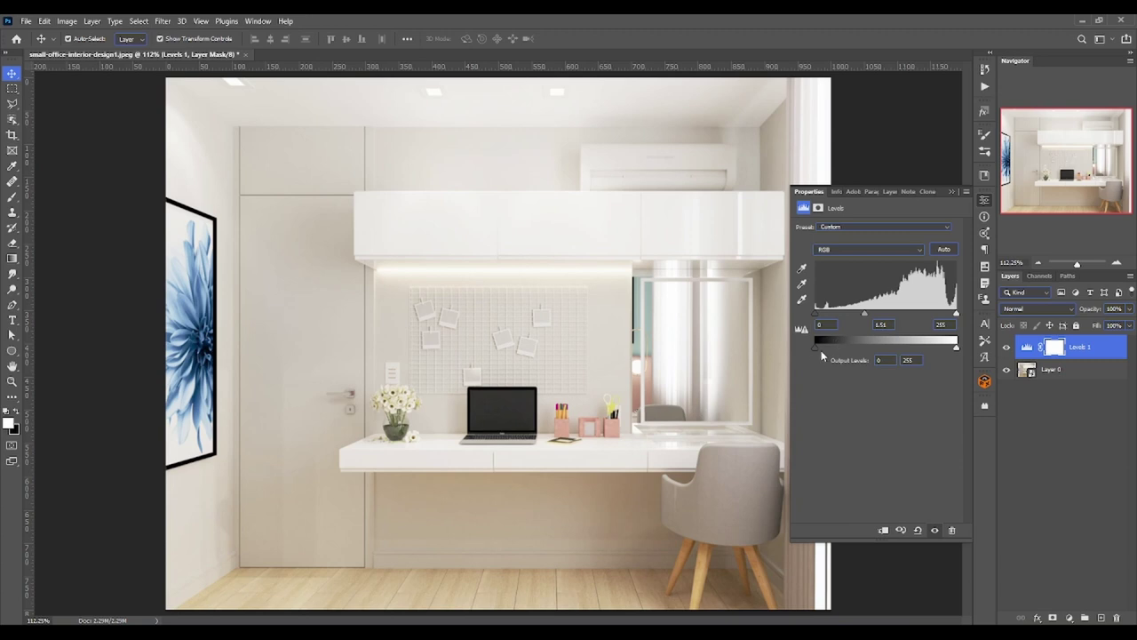
- Raise the Levels output black to 95 and reset Layer 0's position to 0 px
drag(816, 346, 860, 341)
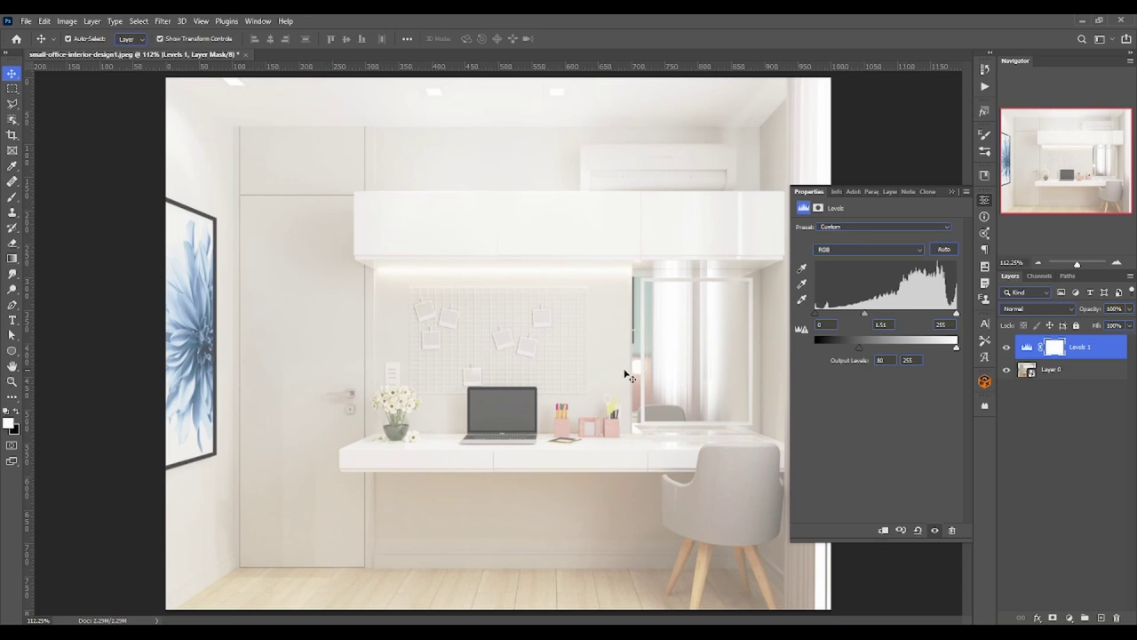
mouse_move(858, 347)
mouse_down()
mouse_move(955, 346)
mouse_move(911, 357)
mouse_up()
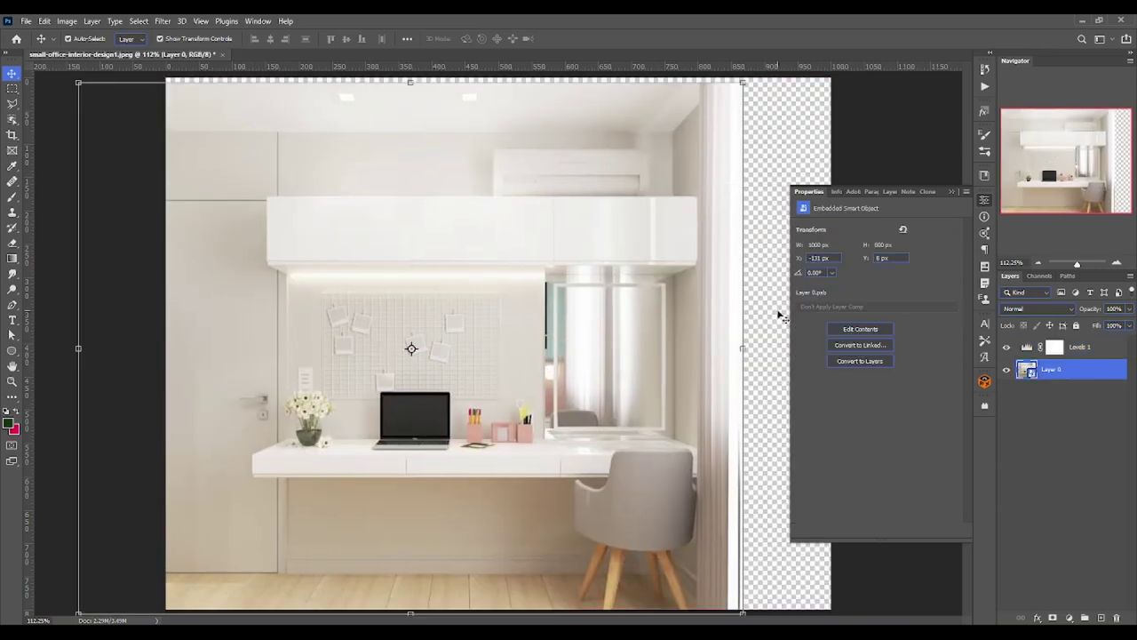
text(0)
key(Tab)
text(0)
key(Return)
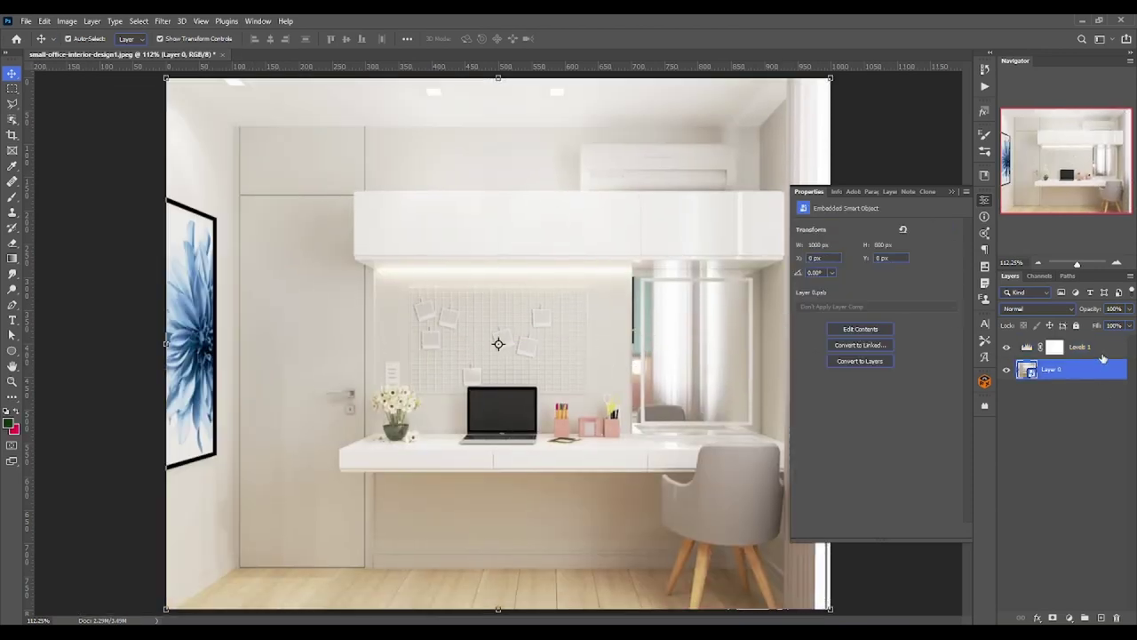
- Test lowering output white and inverting the output range, then delete Levels 1
click(1101, 351)
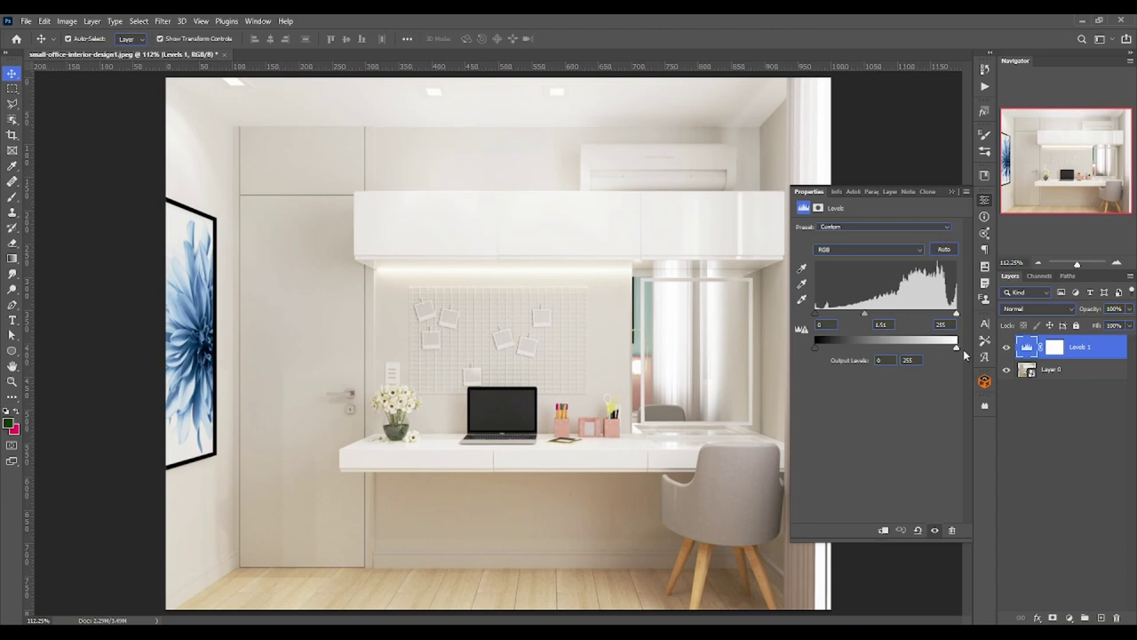
mouse_move(956, 348)
mouse_down()
mouse_move(815, 348)
mouse_move(904, 348)
mouse_up()
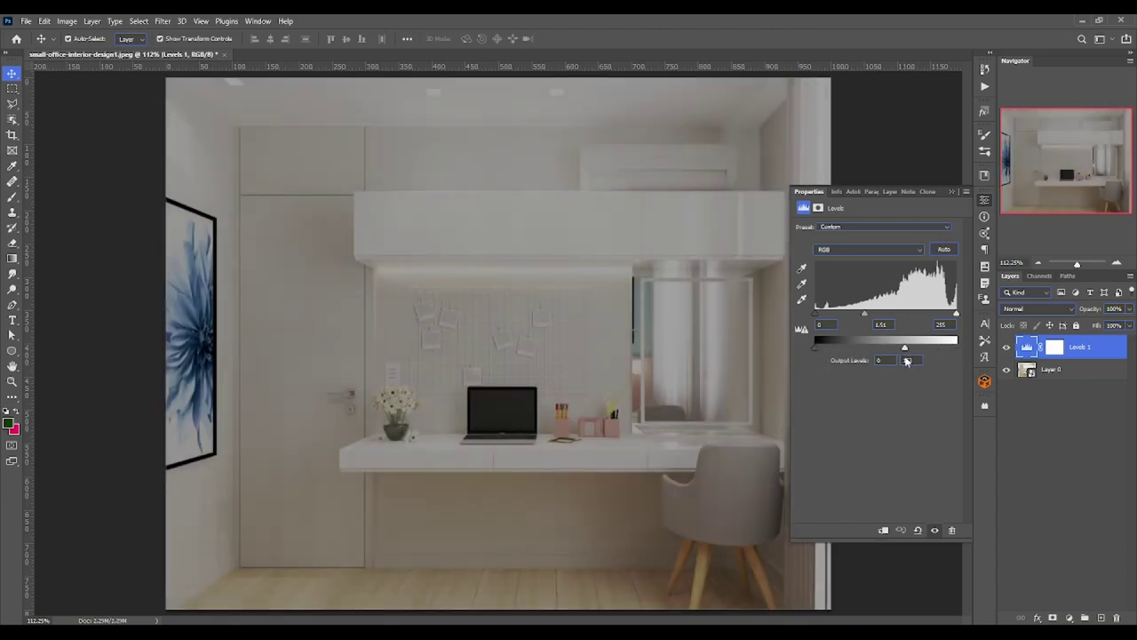
mouse_move(814, 348)
mouse_down()
mouse_move(956, 347)
mouse_move(768, 356)
mouse_up()
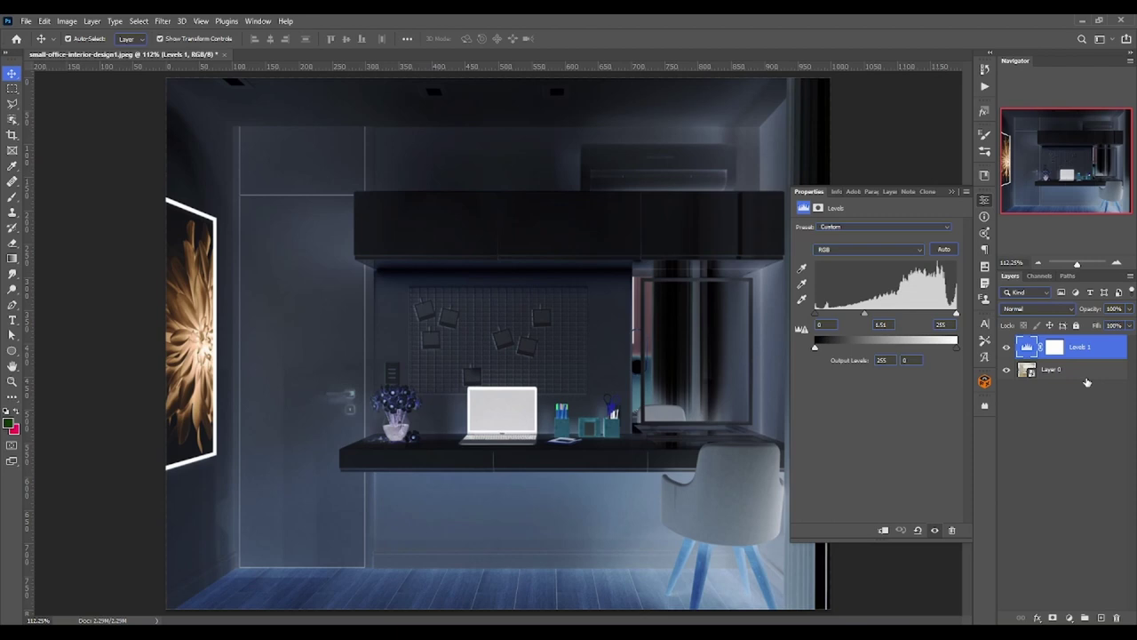
key(Delete)
- Add an Exposure 1 adjustment layer above Layer 0 with exposure +1.14
click(1069, 616)
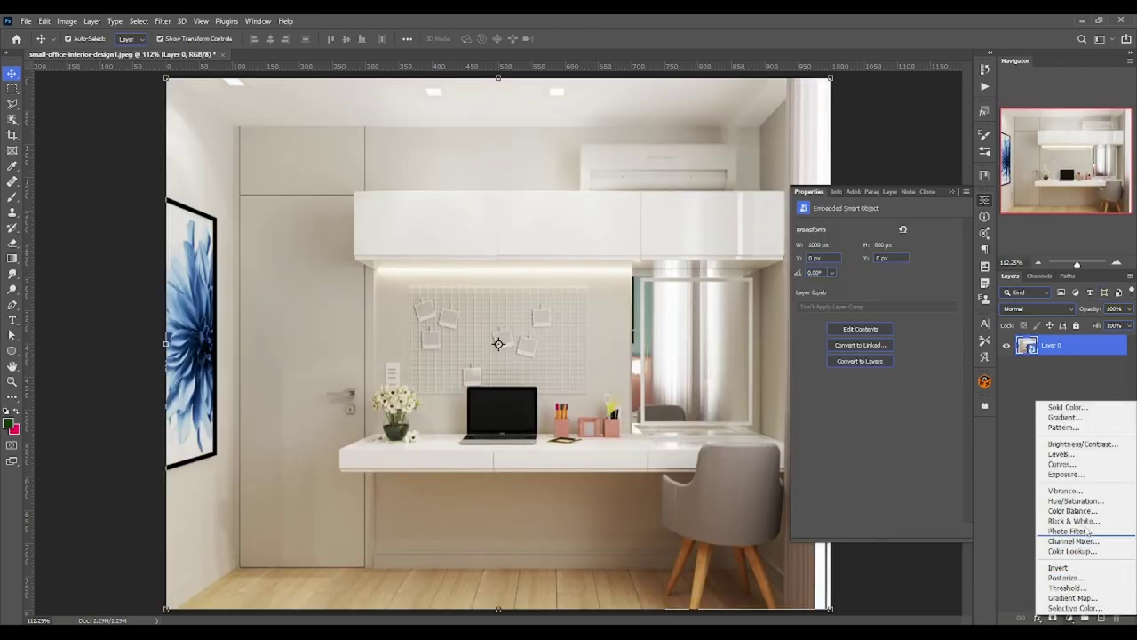
click(1093, 475)
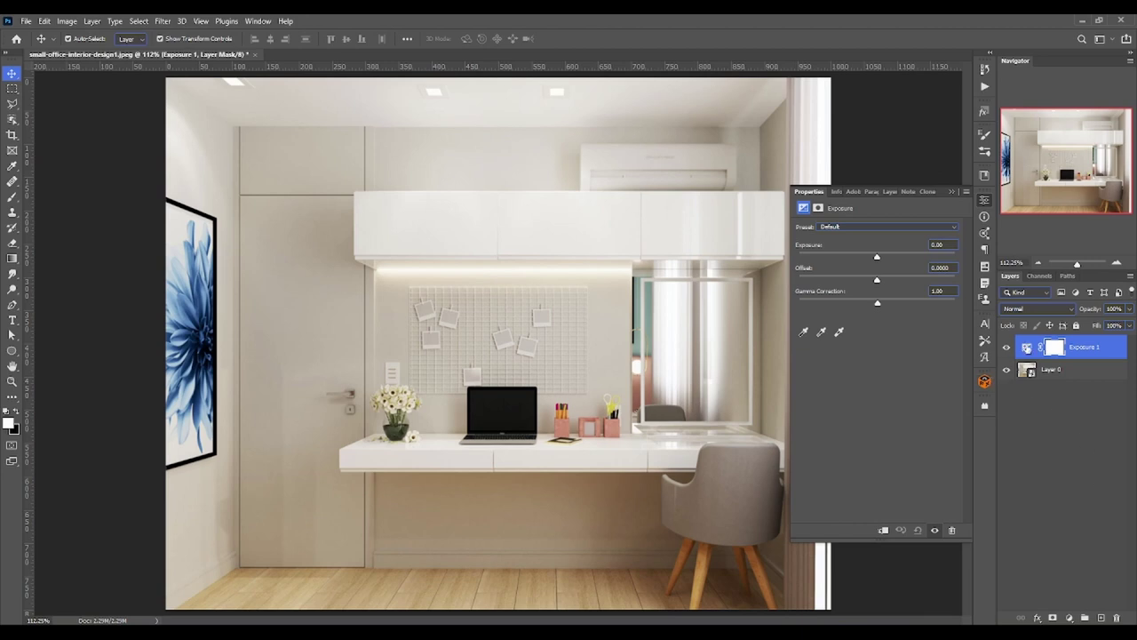
click(1027, 347)
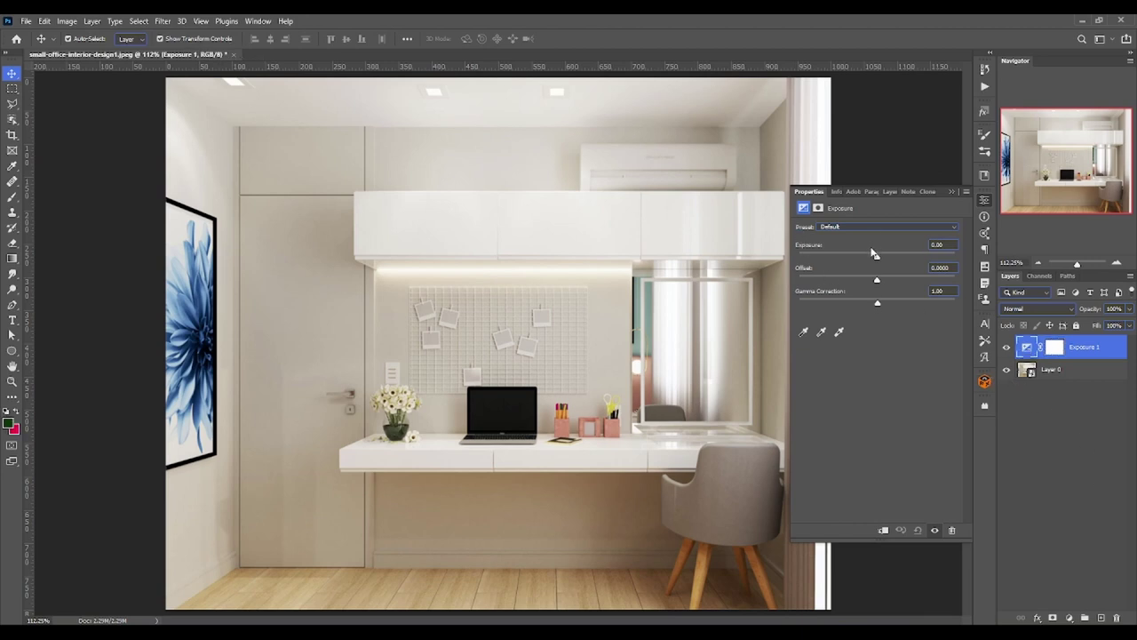
drag(873, 253, 892, 257)
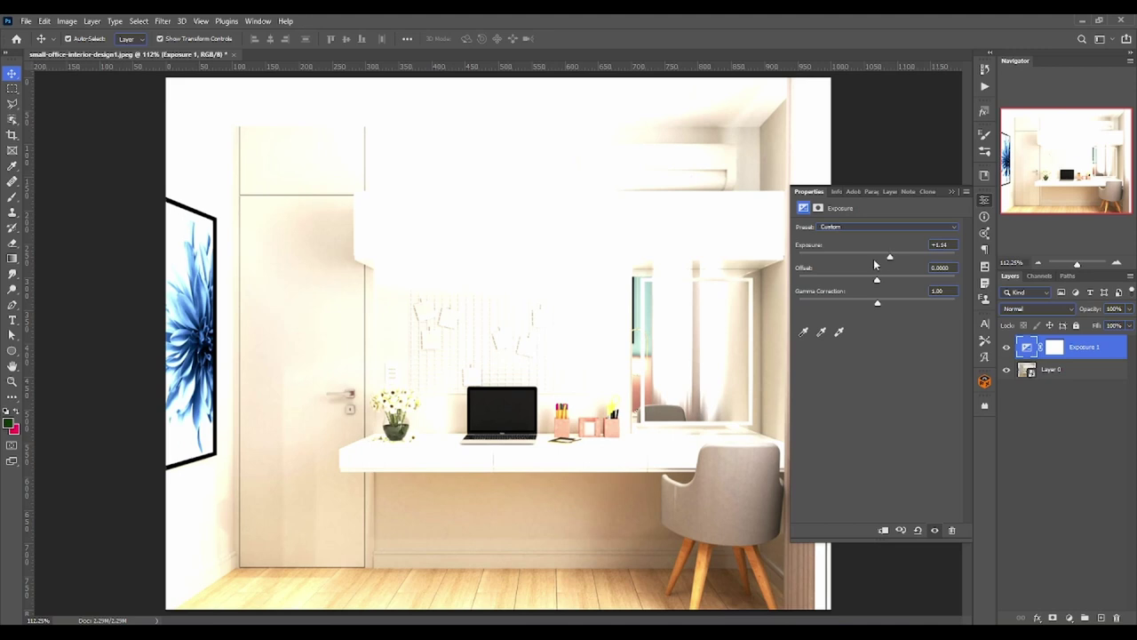
- Pull Exposure 1 back to +0.58 exposure, +0.0175 offset and 0.74 gamma
mouse_move(891, 256)
mouse_down()
mouse_move(858, 278)
mouse_move(881, 269)
mouse_move(894, 305)
mouse_up()
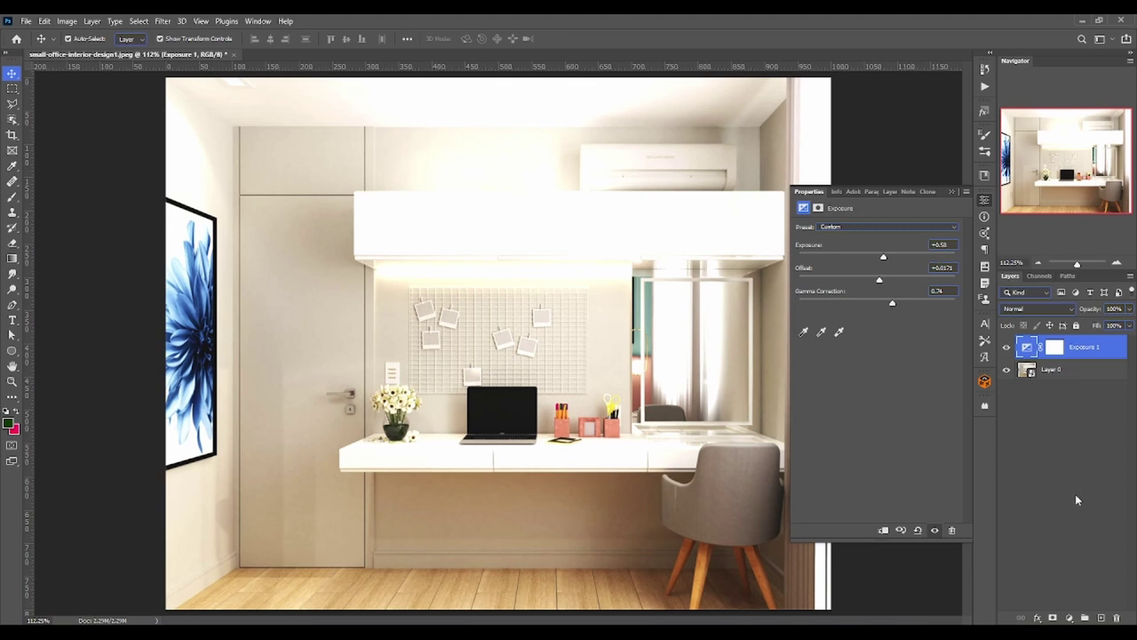
- Collapse the floating Exposure Properties panel to reveal the brightened render
click(952, 192)
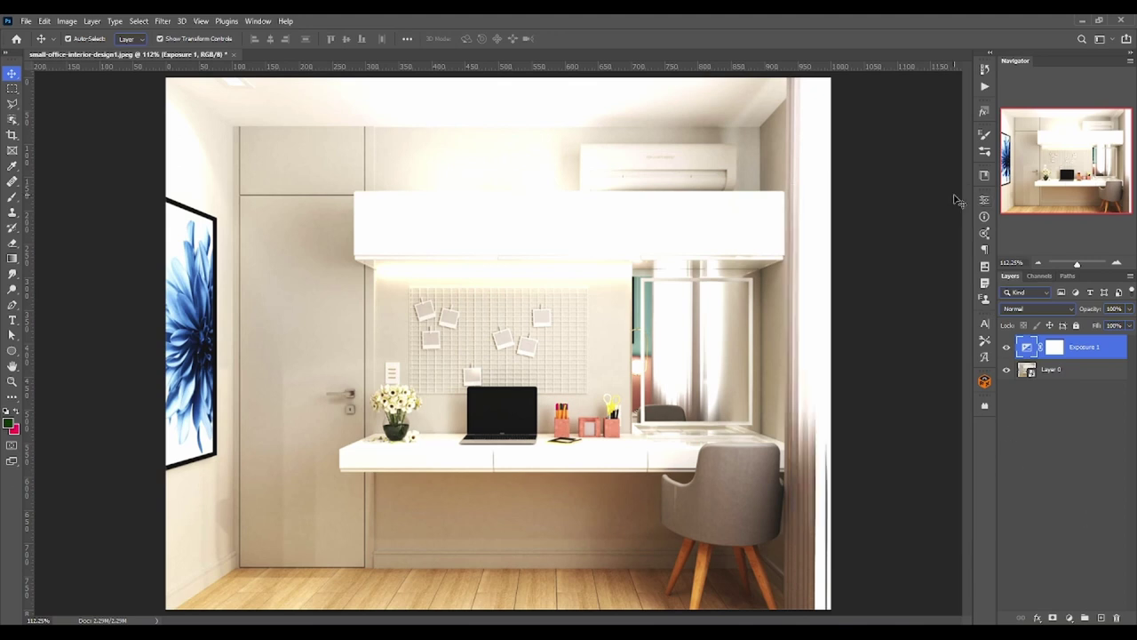